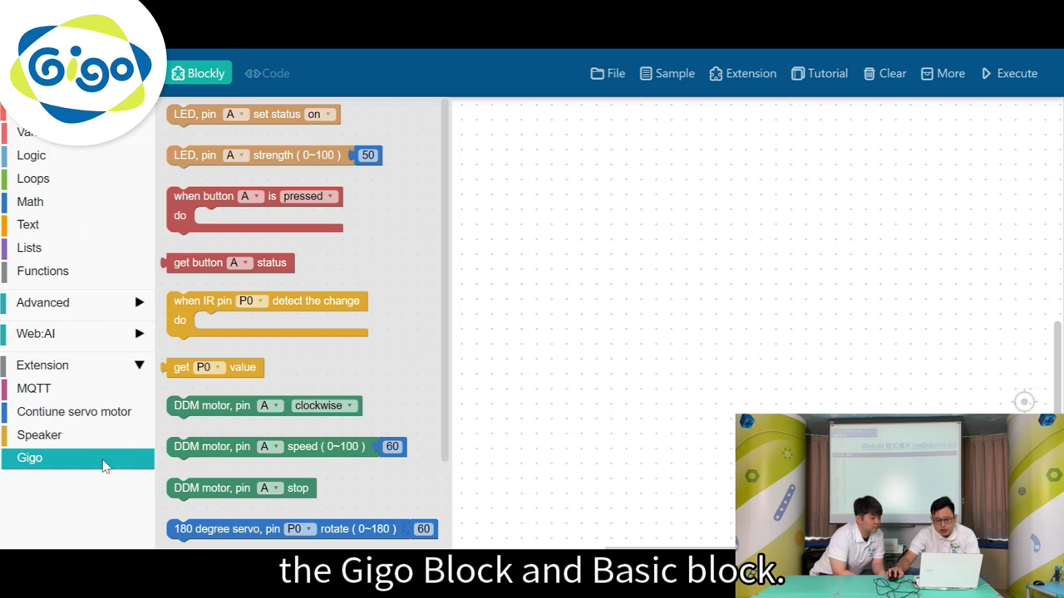
Close the Gigo blocks palette and collapse the Advanced and Extension category groups
left_click(102, 465)
left_click(125, 307)
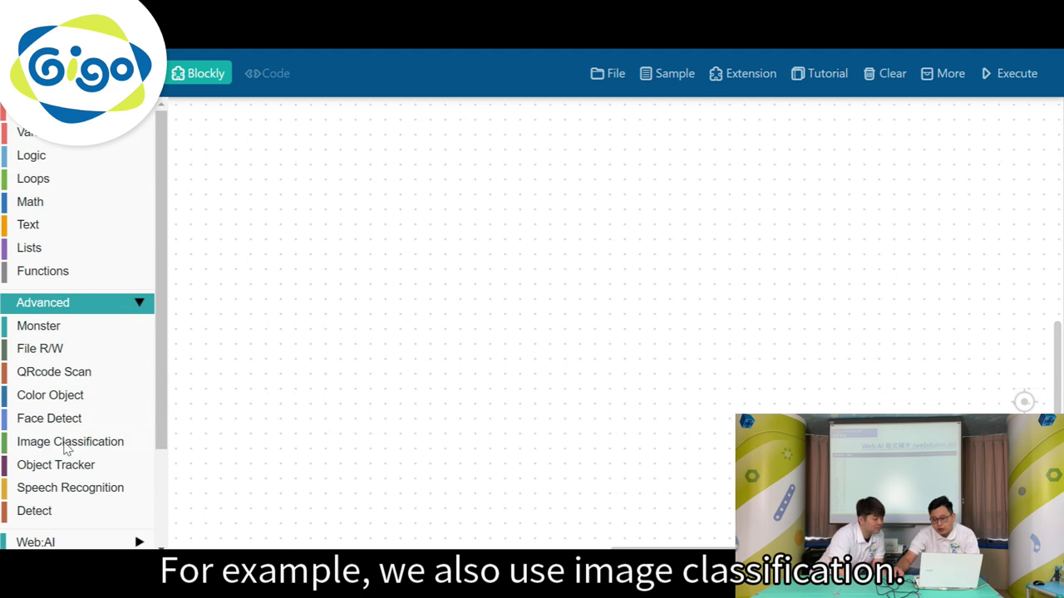
left_click(116, 305)
left_click(109, 368)
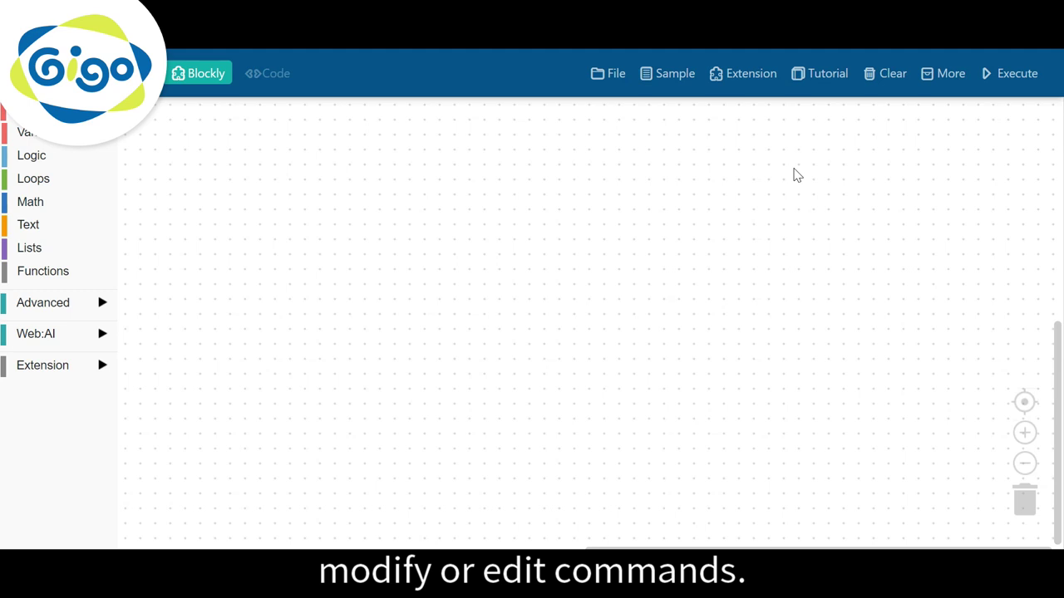
In the board's Wi-Fi Setting, enter the network name Gigo-6F
left_click(944, 75)
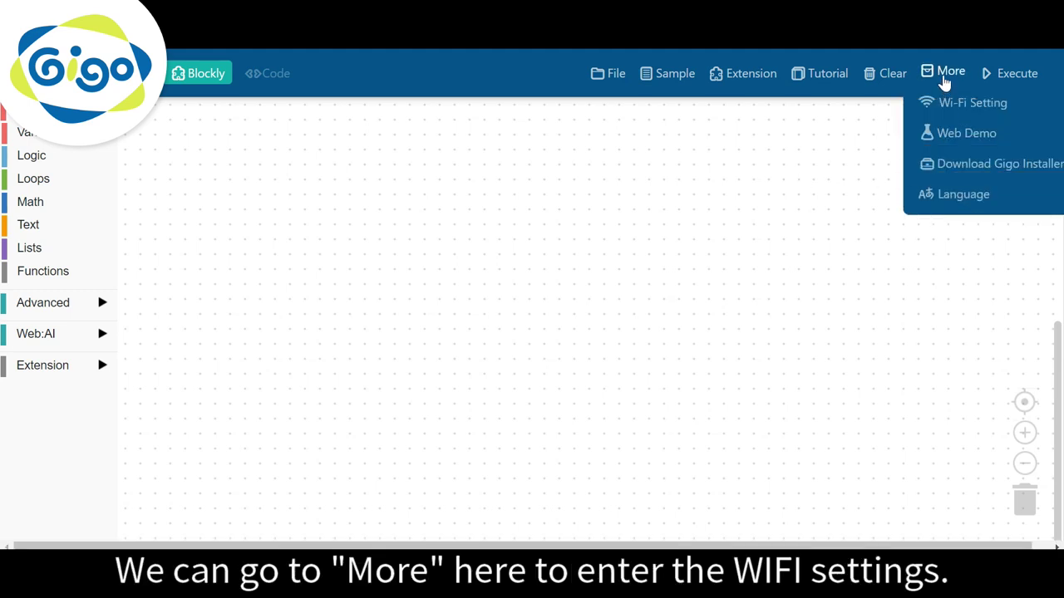
left_click(961, 108)
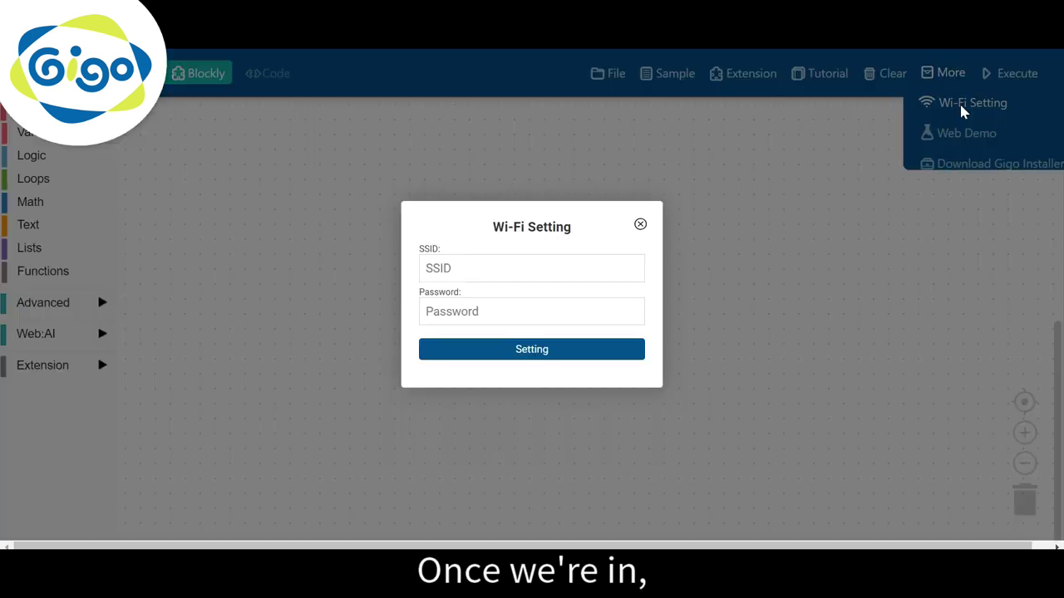
left_click(587, 281)
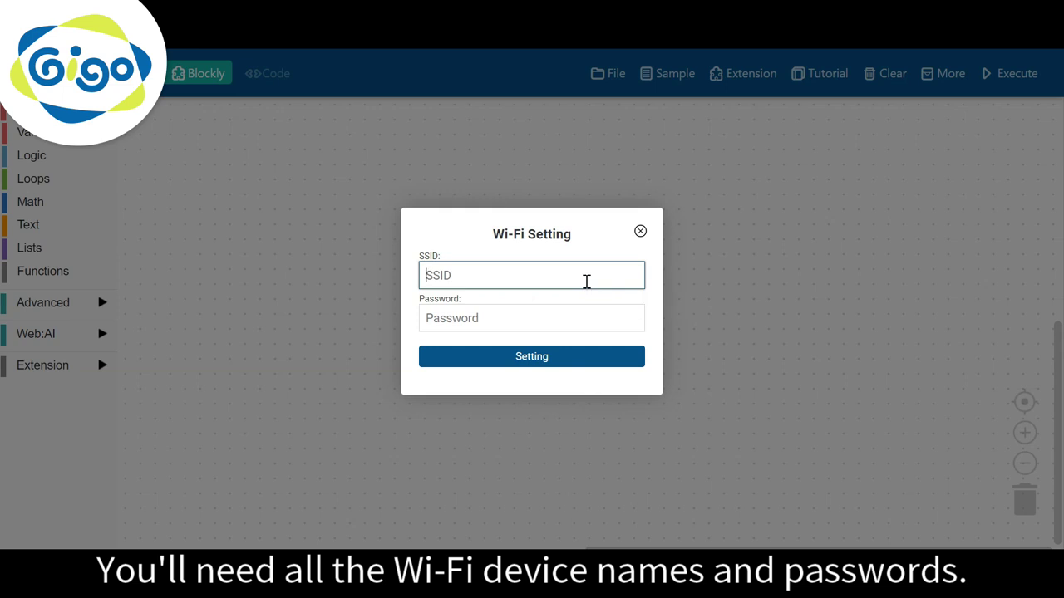
key("Caps_Lock")
type("G")
key("Caps_Lock")
type("igo6")
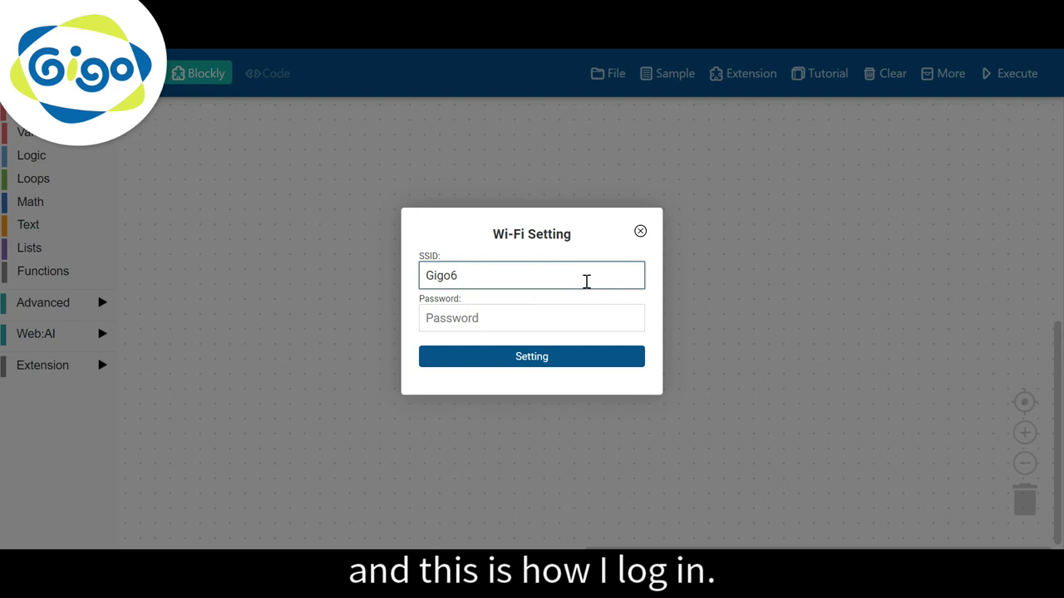
key("BackSpace")
key("Caps_Lock")
type("6")
key("Caps_Lock")
key("Caps_Lock")
type("F")
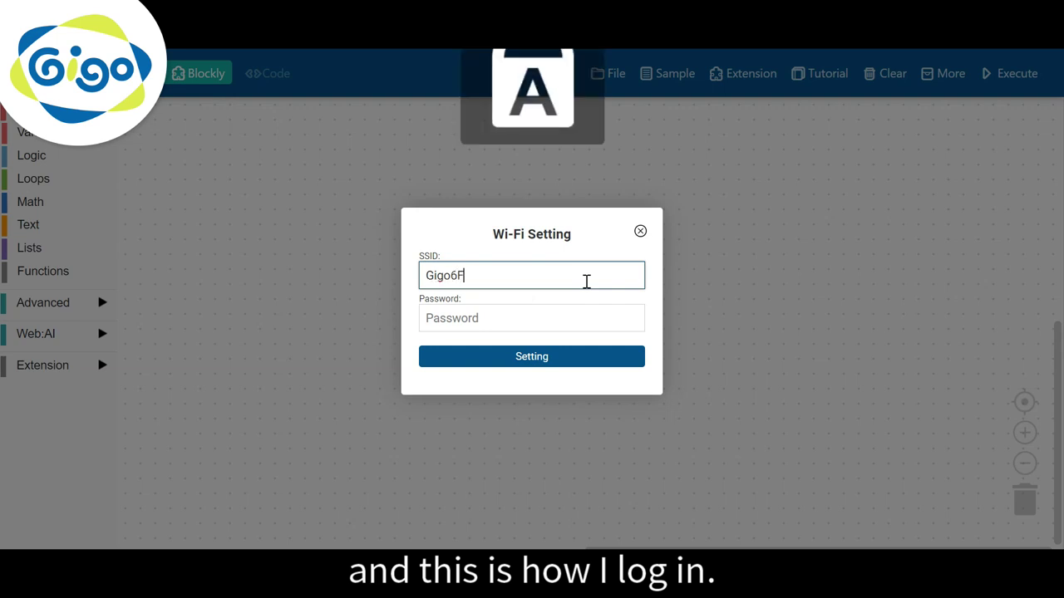
key("Left")
type("-")
triple_click(586, 281)
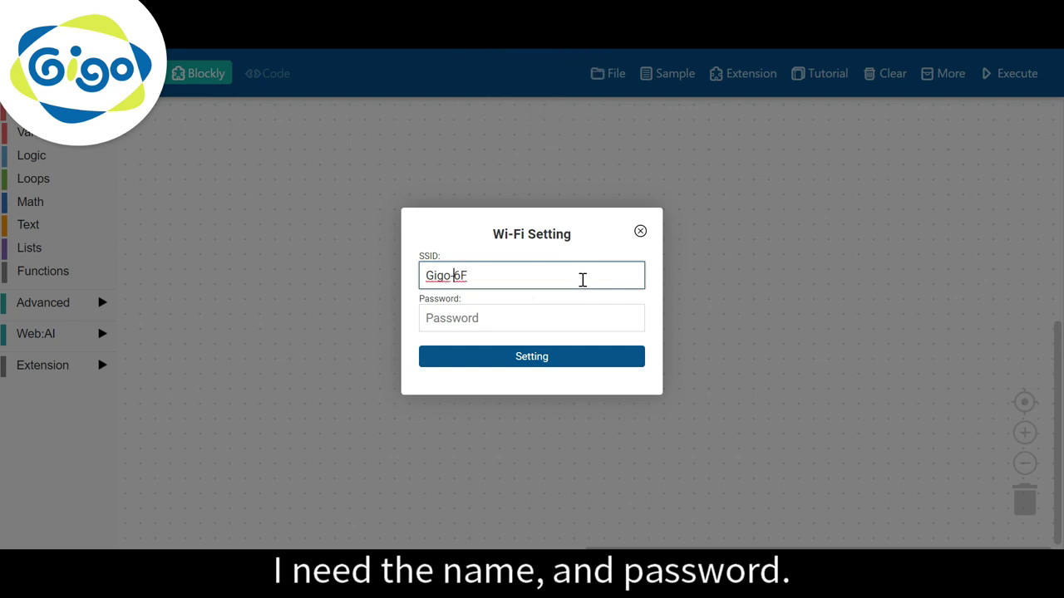
Enter the Wi-Fi password and save the settings to generate the QR code
left_click(549, 312)
type("12")
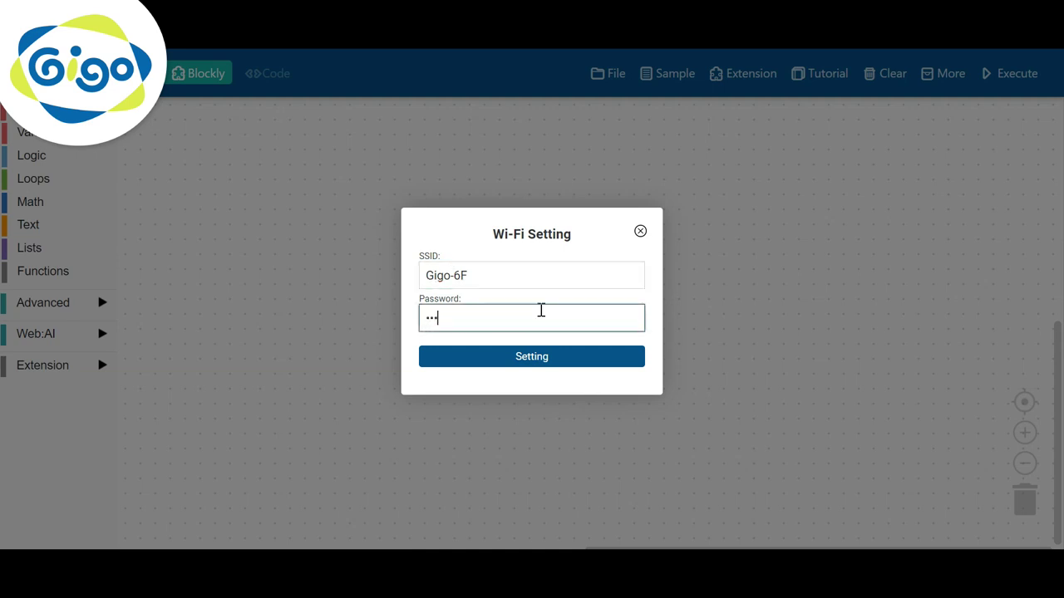
type("34567890")
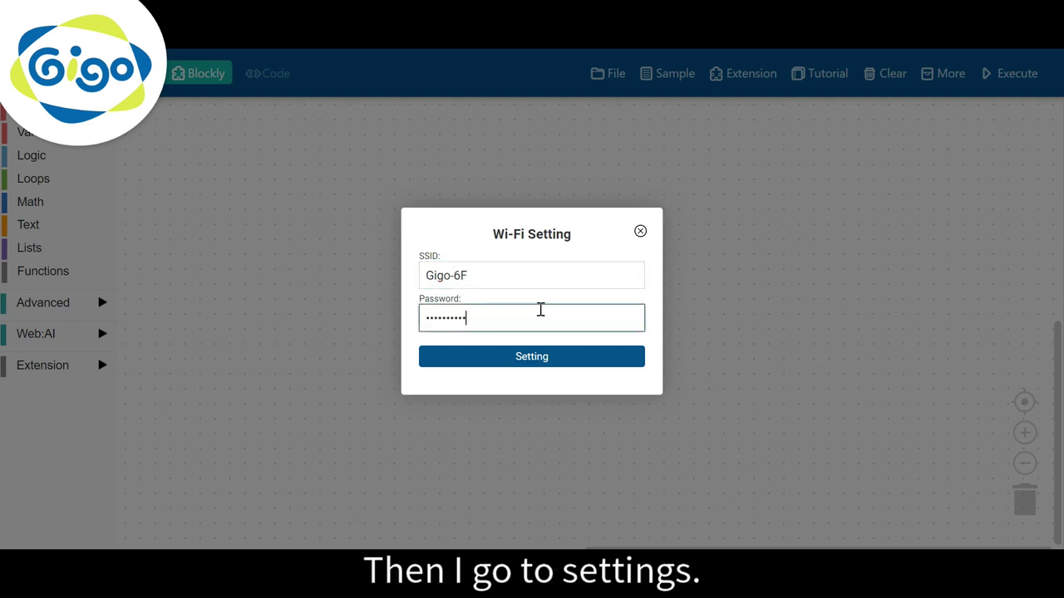
left_click(555, 359)
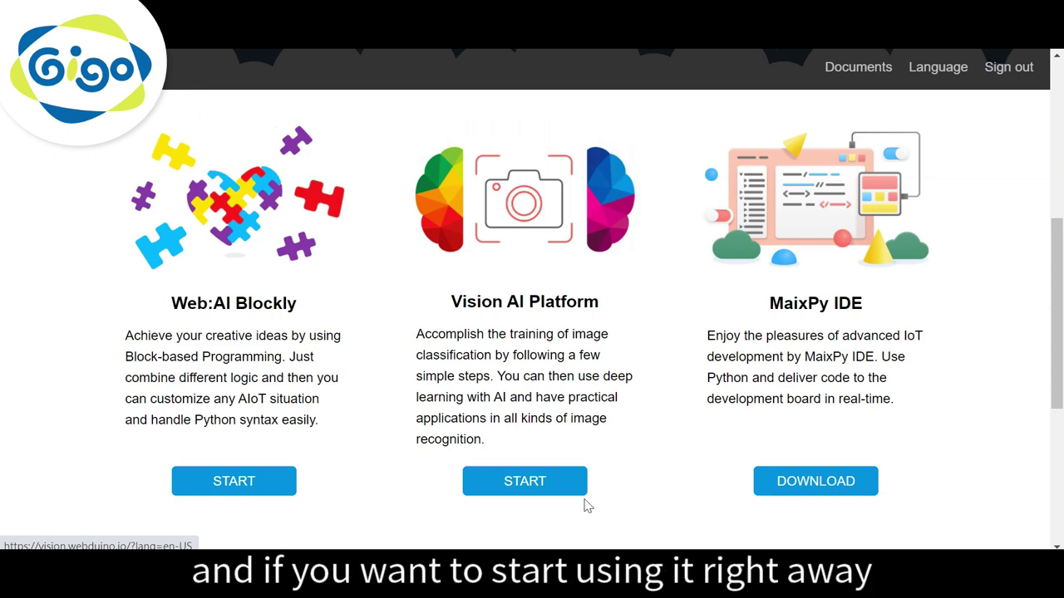
Launch Vision AI Platform and keep its interface language set to English
left_click(549, 485)
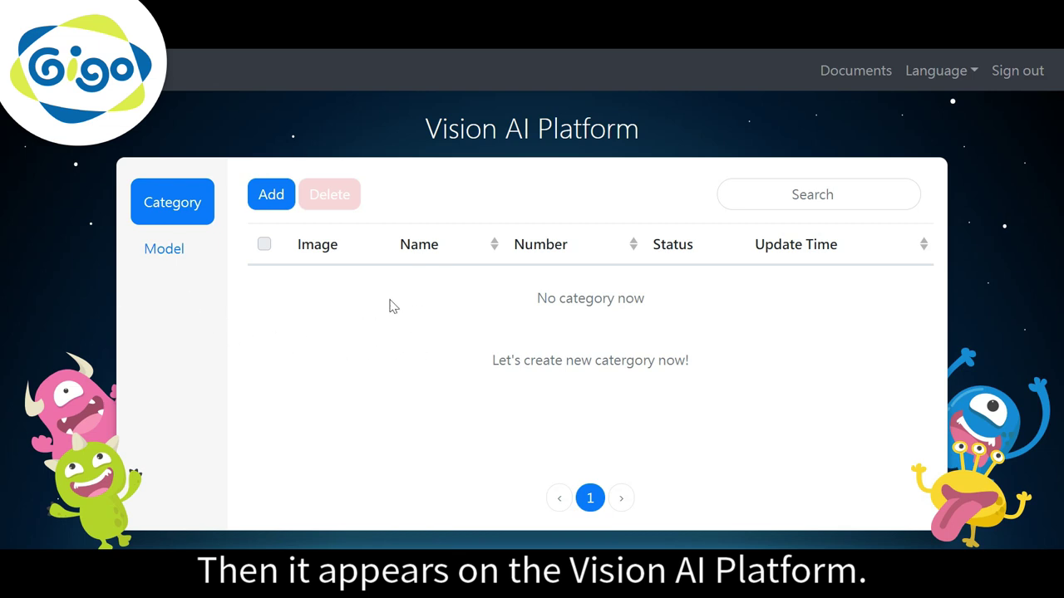
left_click(952, 74)
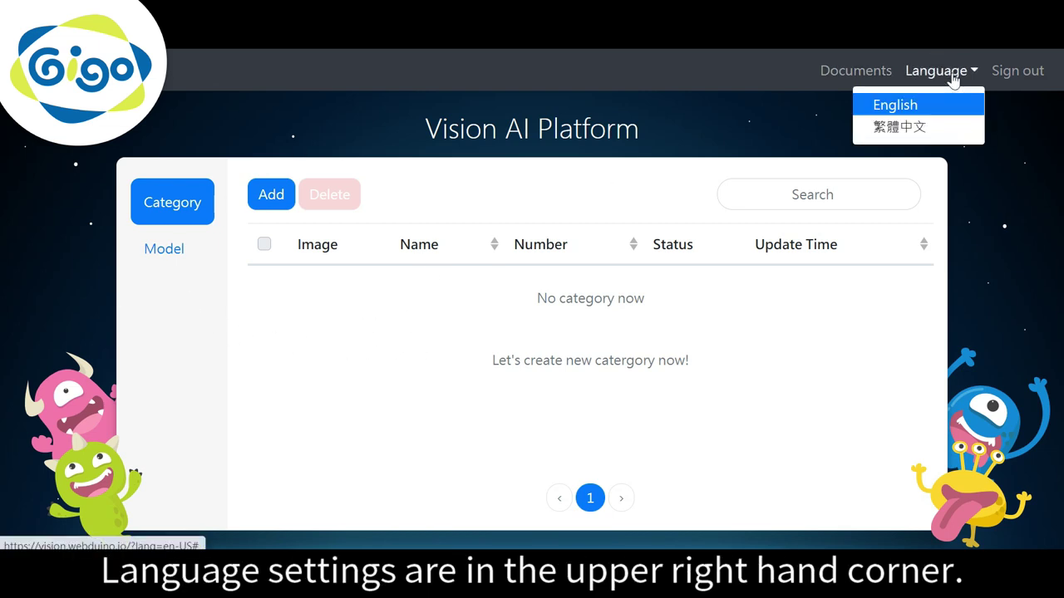
left_click(912, 106)
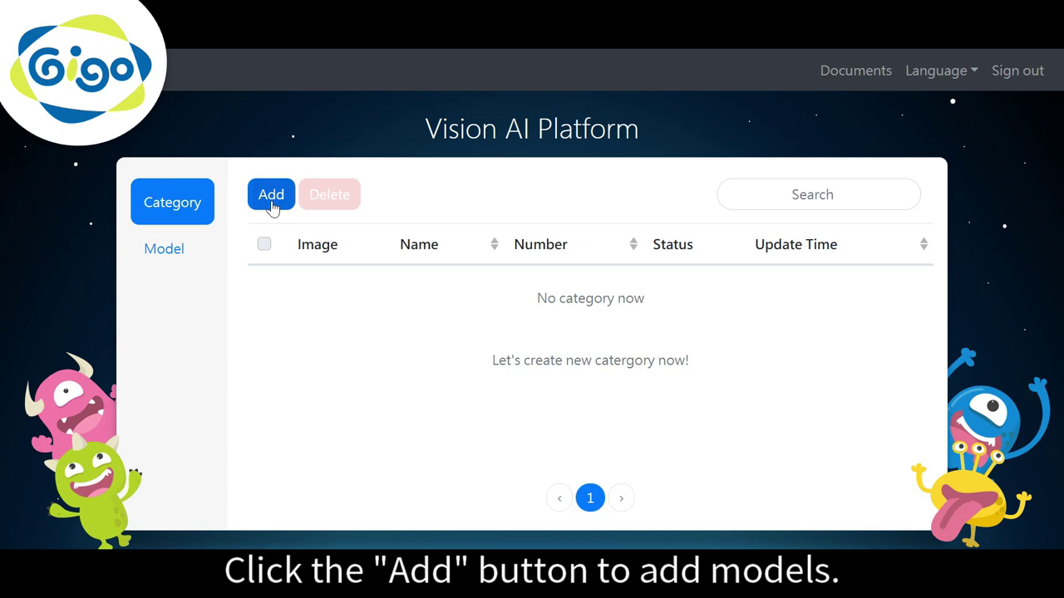
Add a new category named RED and choose Web:AI as its upload method
left_click(272, 199)
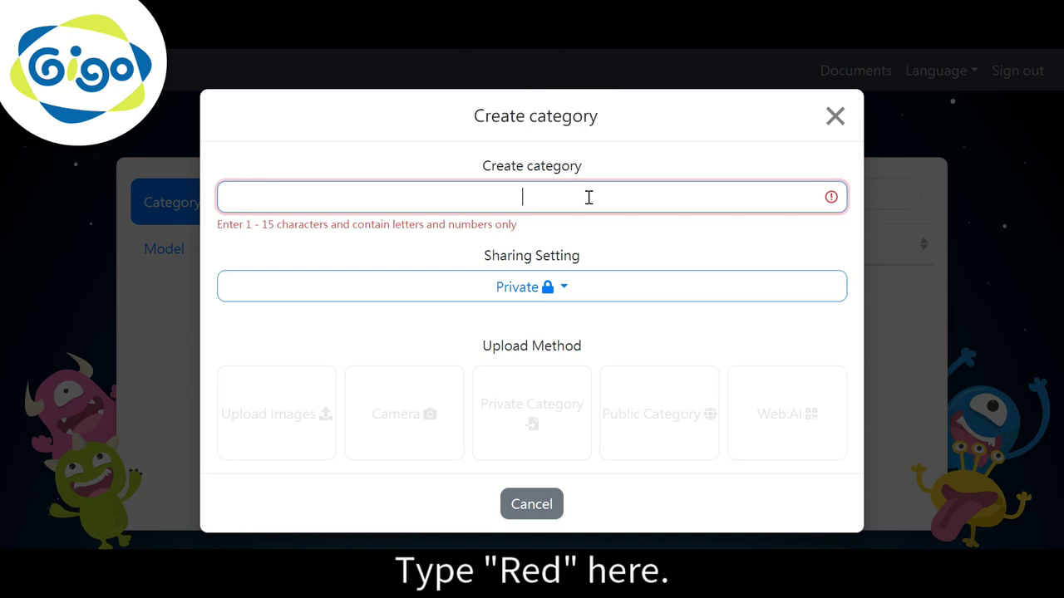
type("RED")
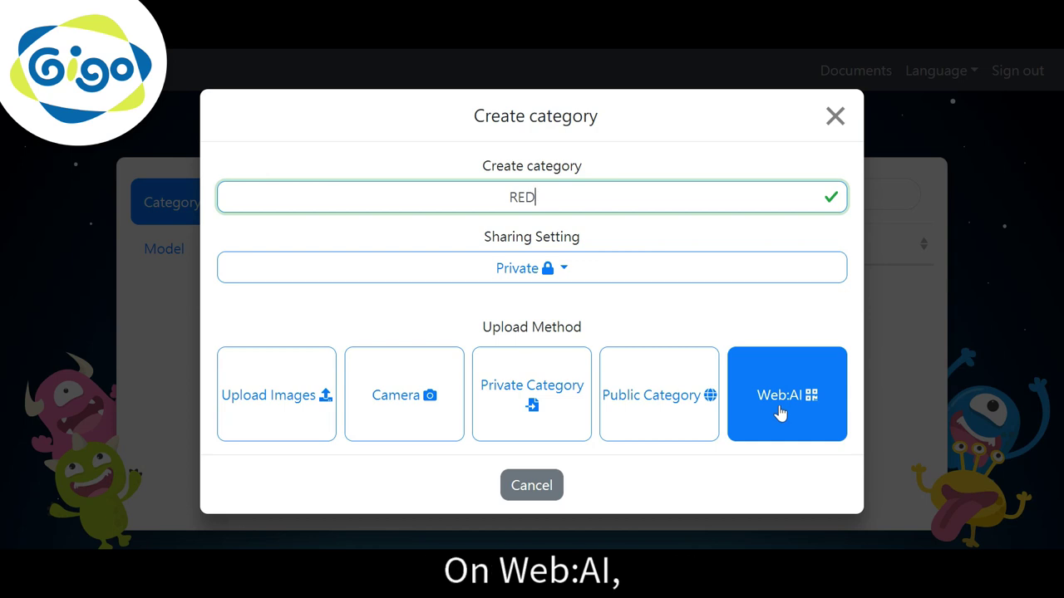
left_click(779, 413)
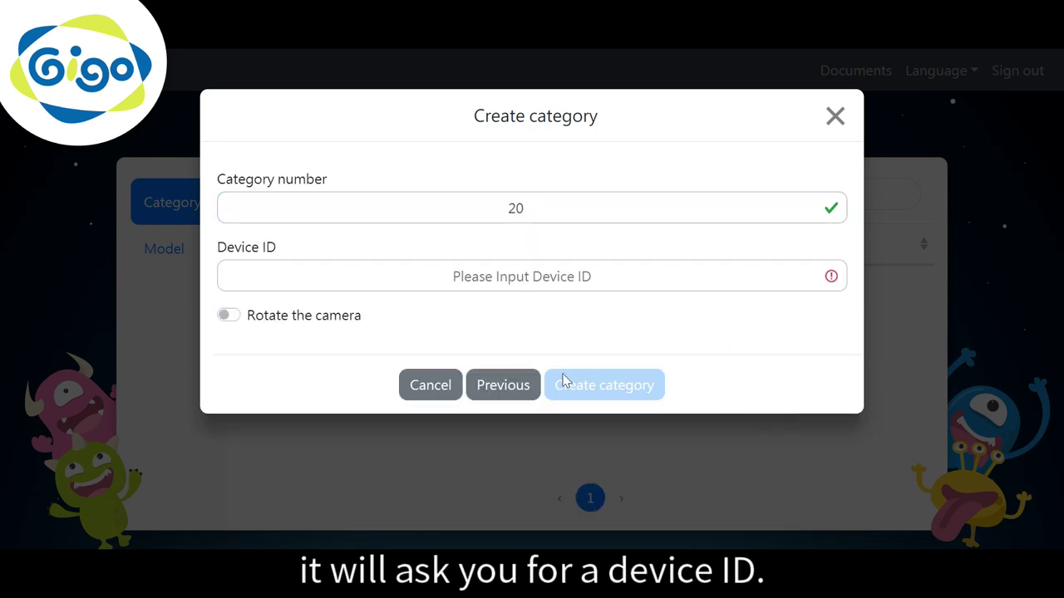
Enter the board's device ID, turn on camera rotation, and create the RED category
left_click(544, 276)
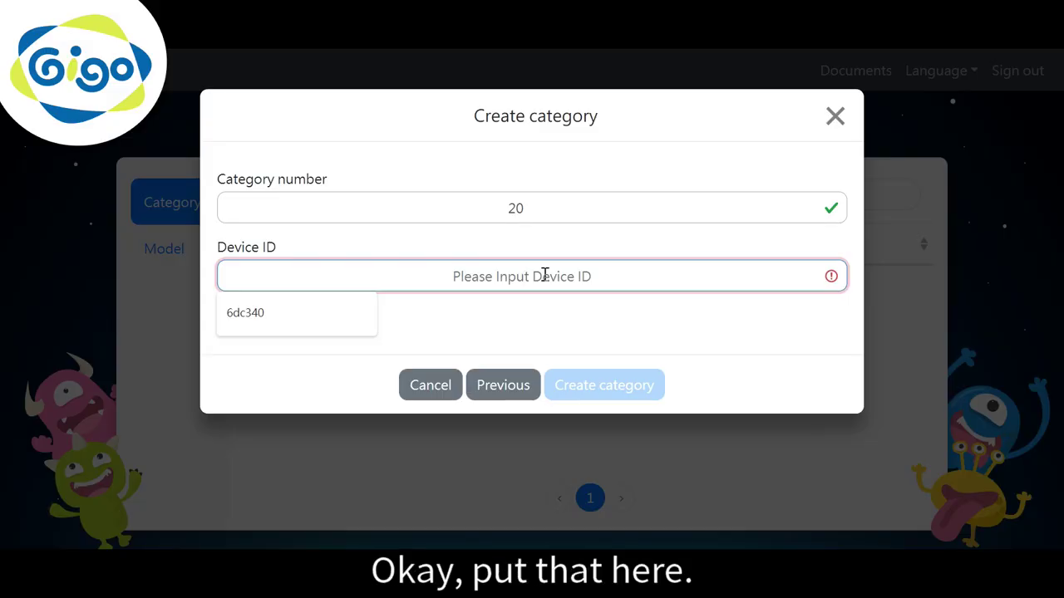
type("6dc")
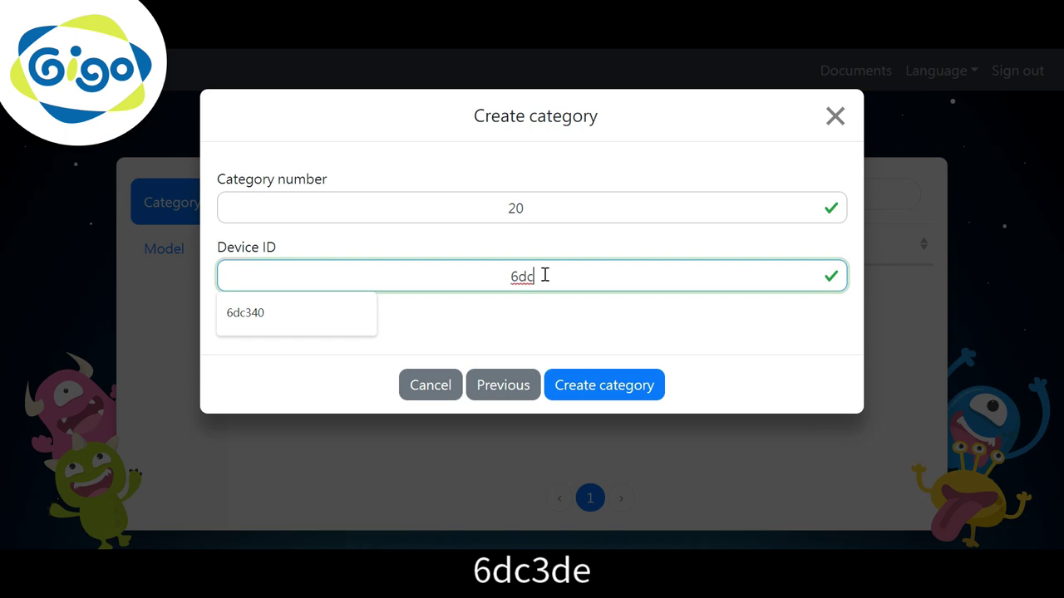
type("3de")
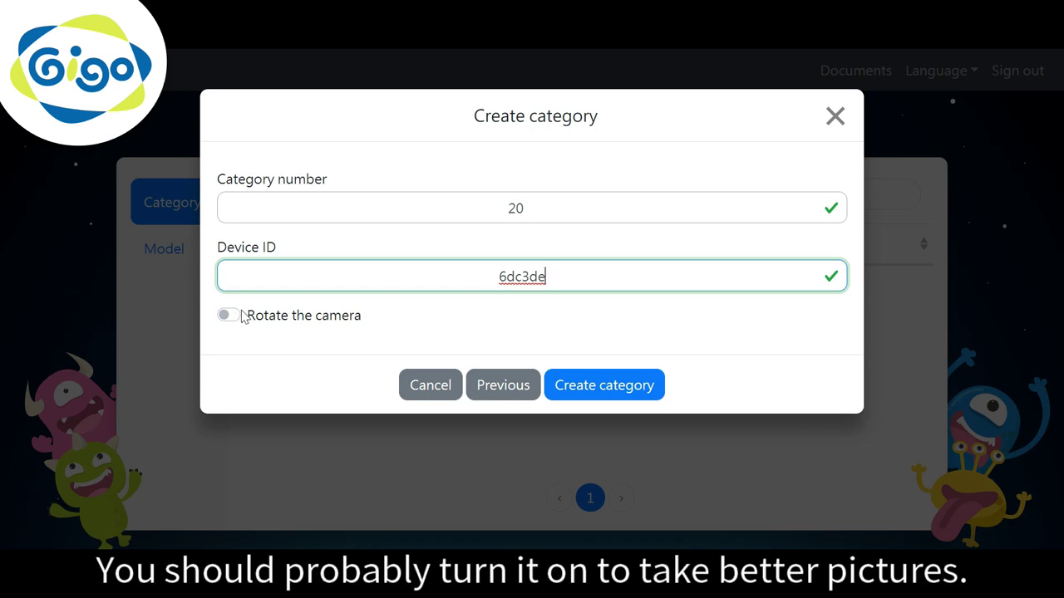
left_click(242, 317)
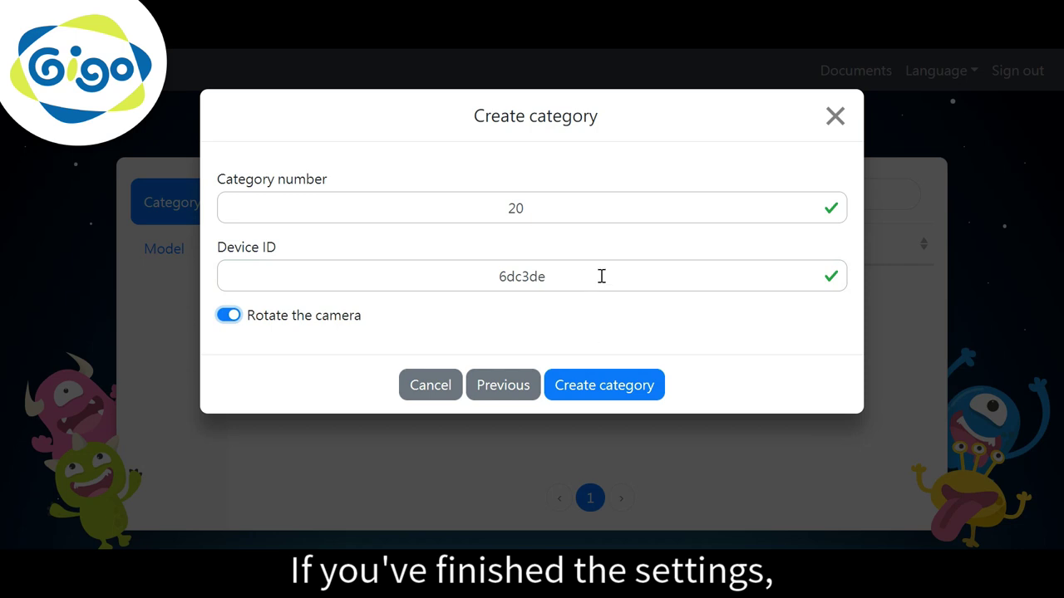
left_click(634, 386)
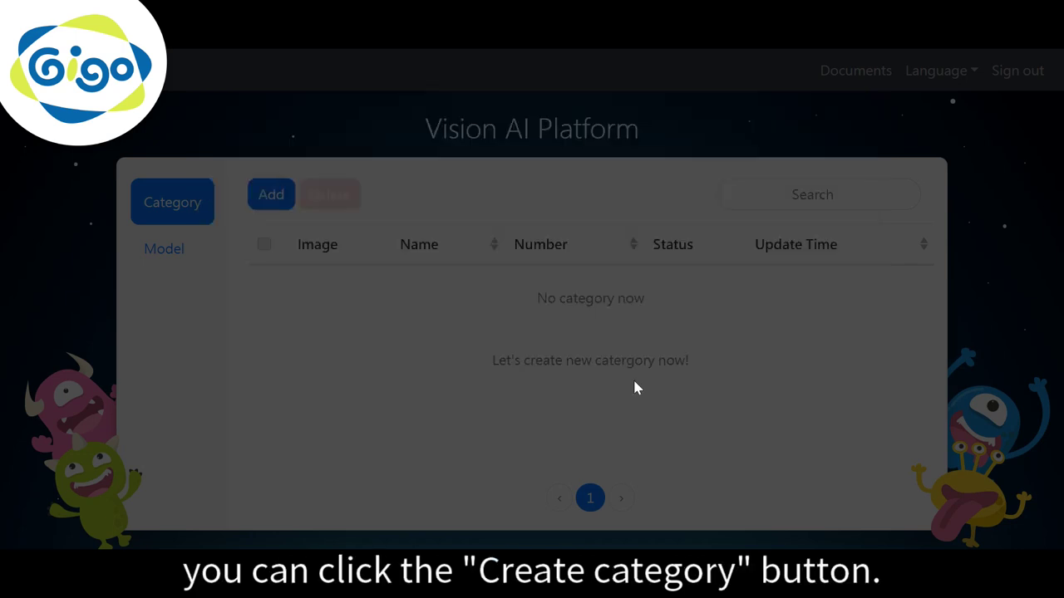